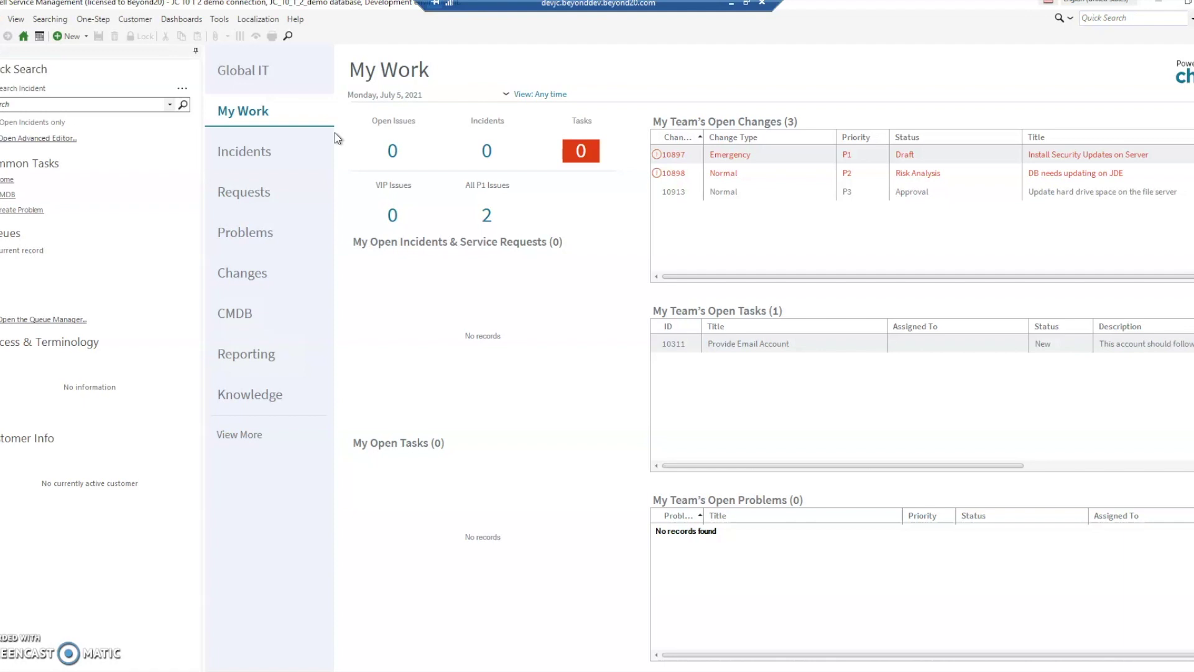
# Open an additional Cherwell application window and close it again
pyautogui.click(274, 160)
pyautogui.click(2, 19)
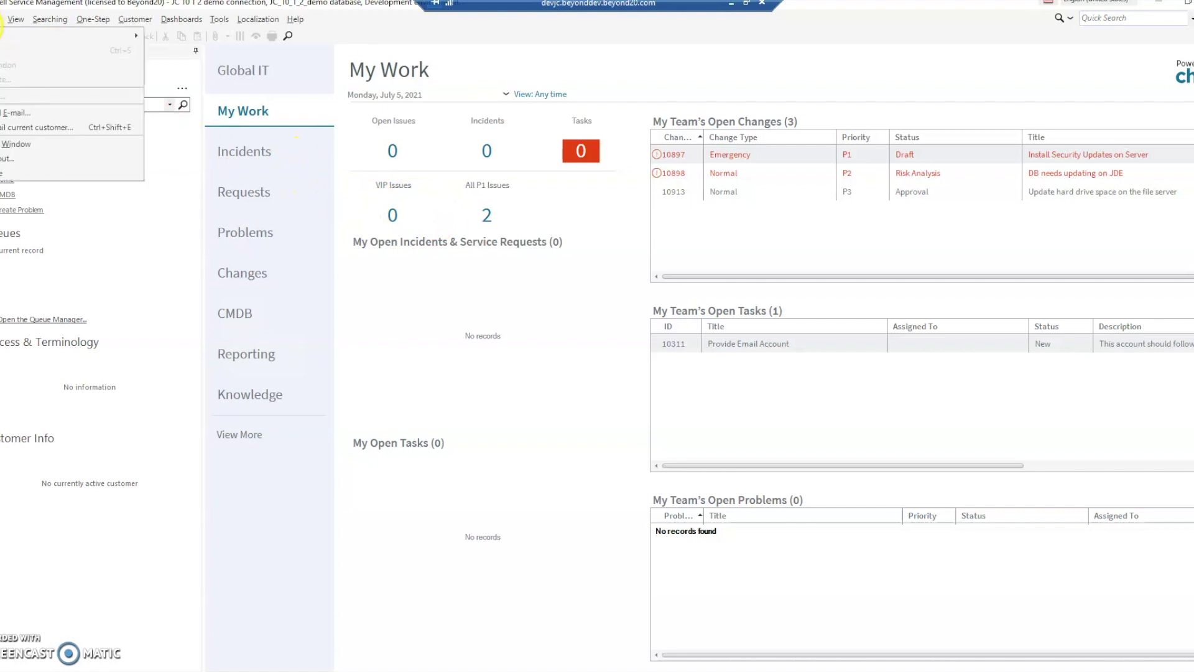
pyautogui.click(15, 149)
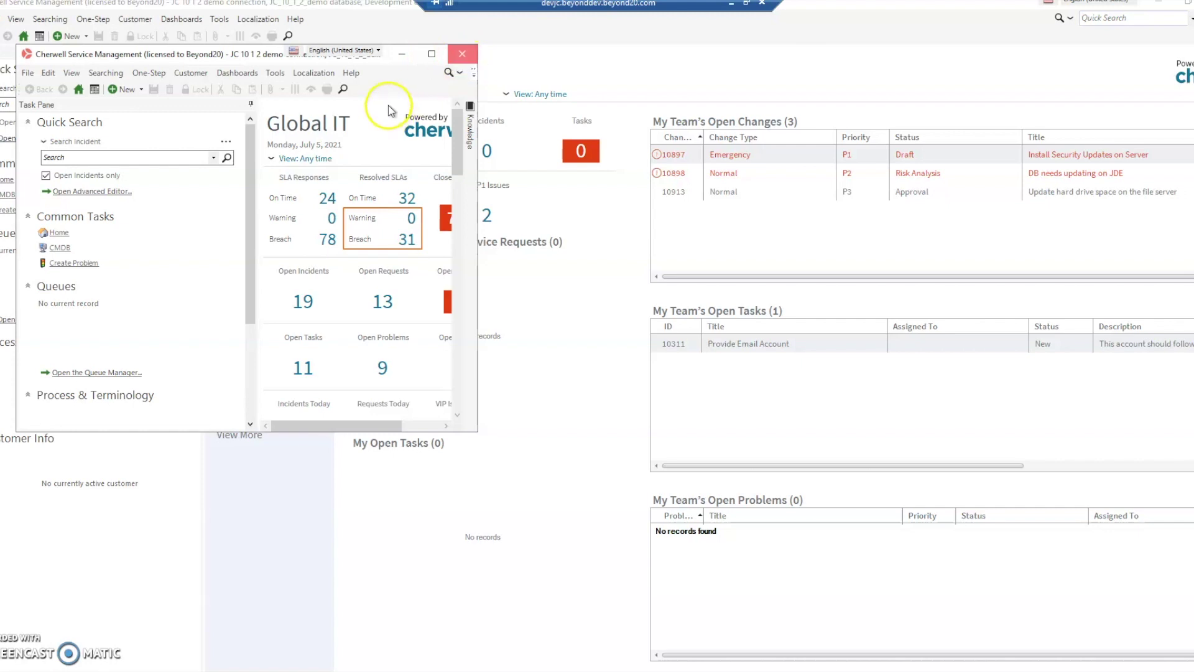
pyautogui.click(462, 53)
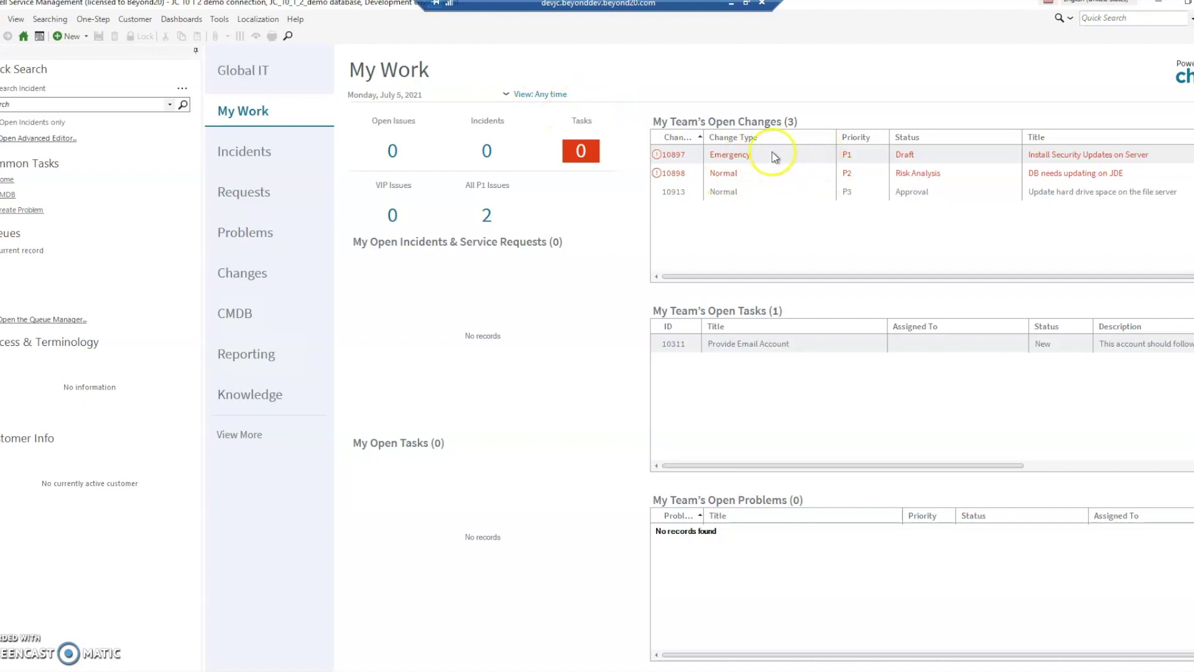
# Open emergency change 10897 from My Team's Open Changes in a new window and maximize that window
pyautogui.rightClick(758, 163)
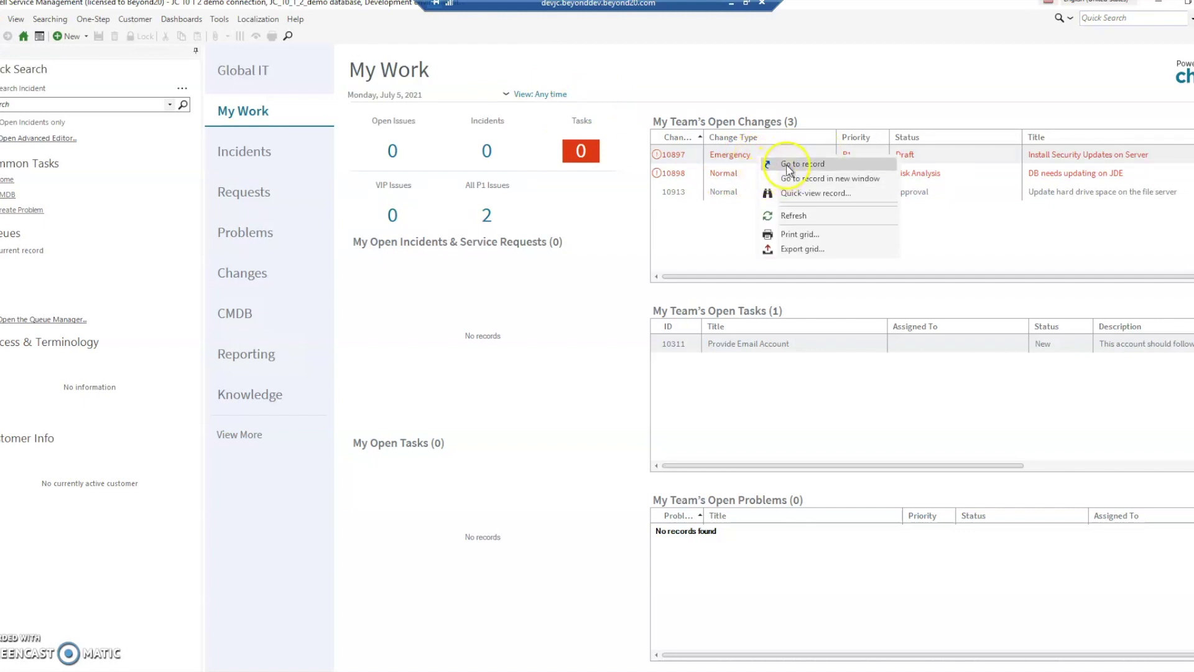
pyautogui.click(863, 180)
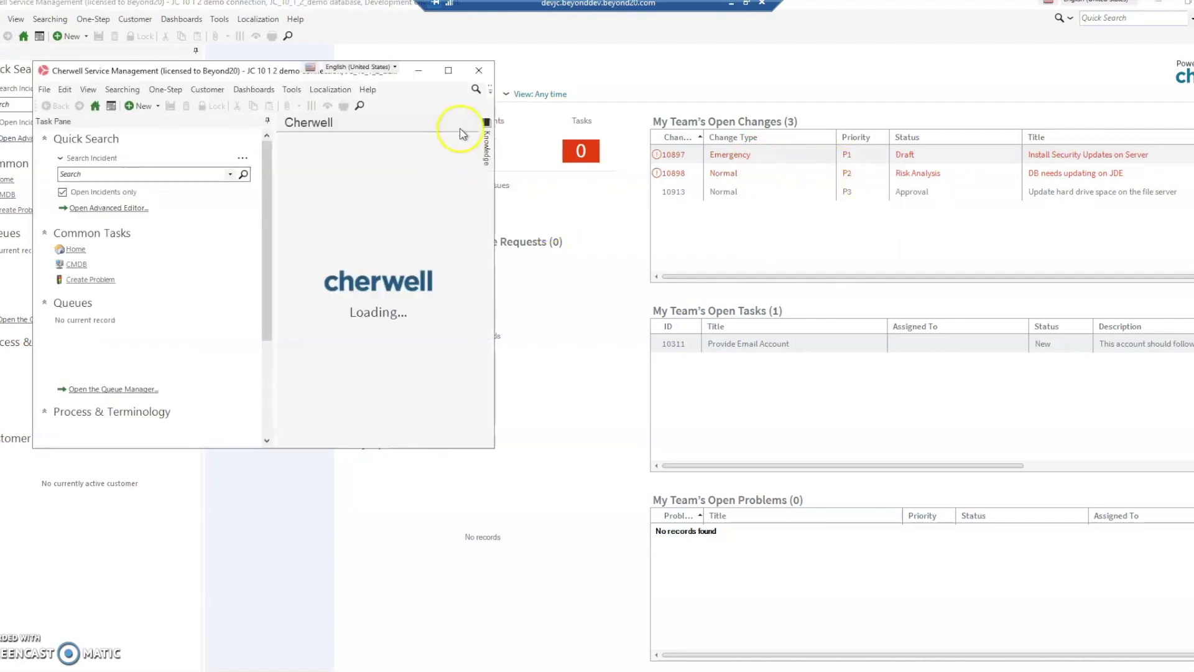
pyautogui.click(447, 71)
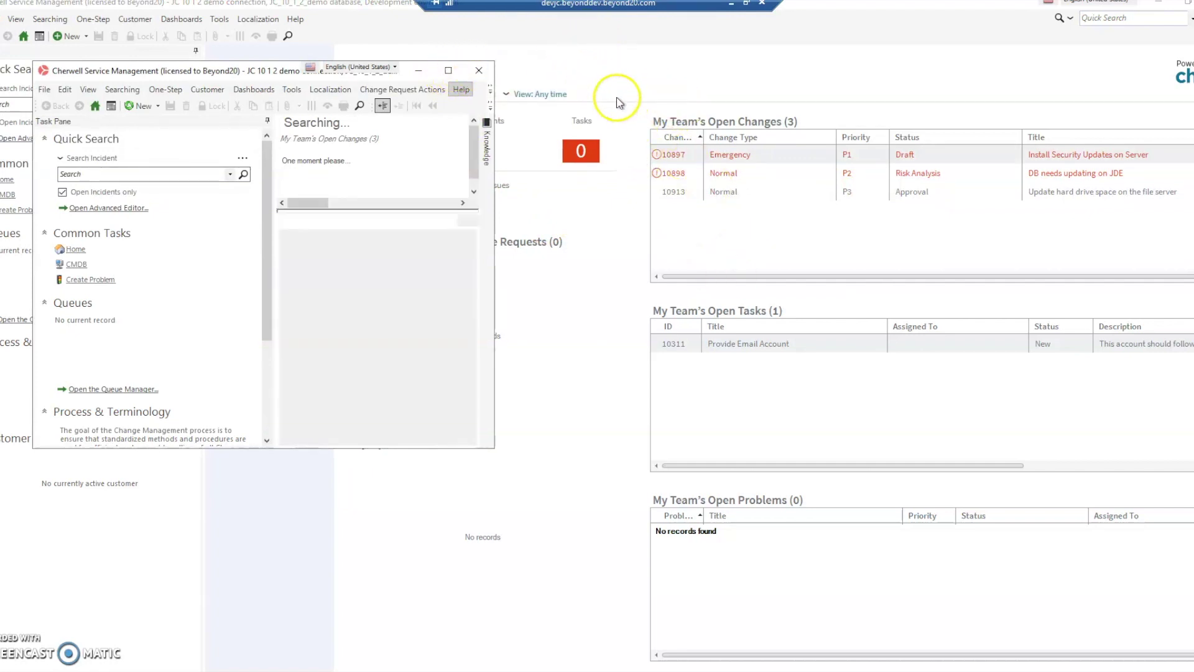
pyautogui.click(447, 72)
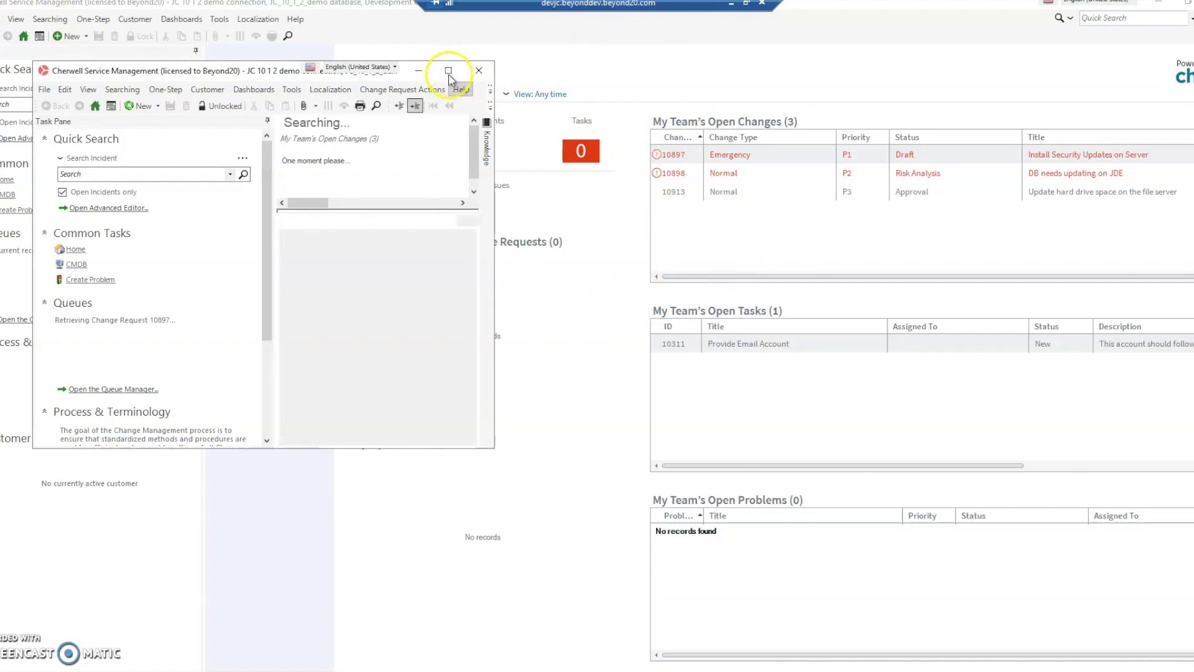
pyautogui.click(448, 71)
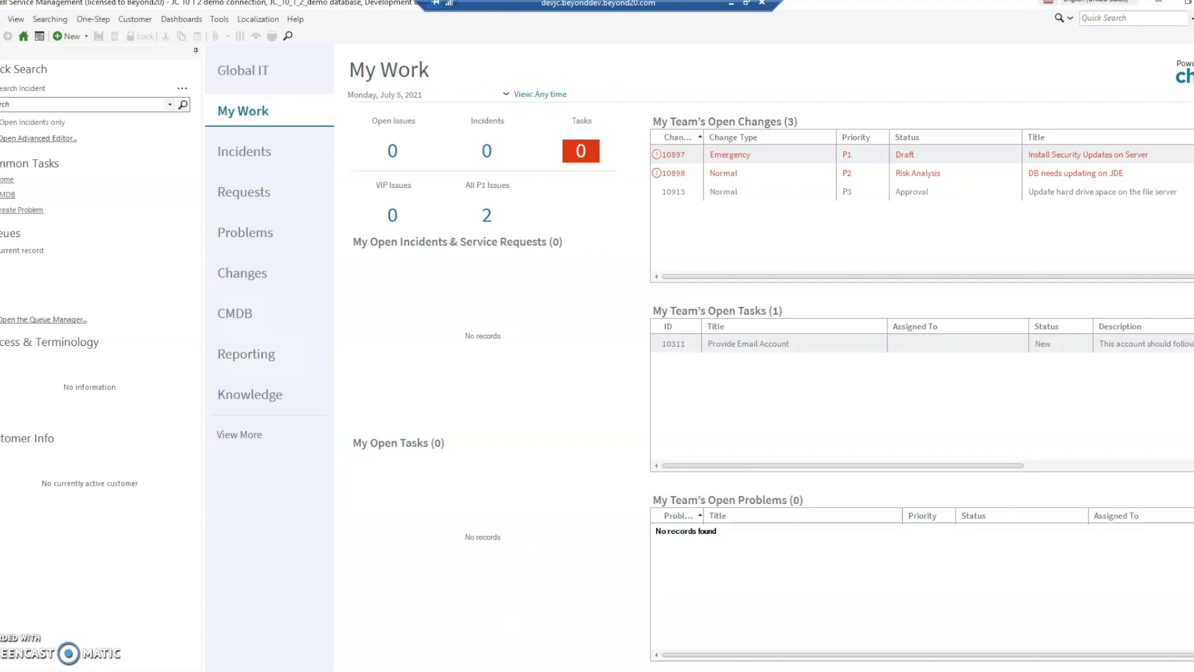
# Switch to ServiceNow in the browser and open the email table list with the navigator command sys_email.LIST
pyautogui.click(202, 671)
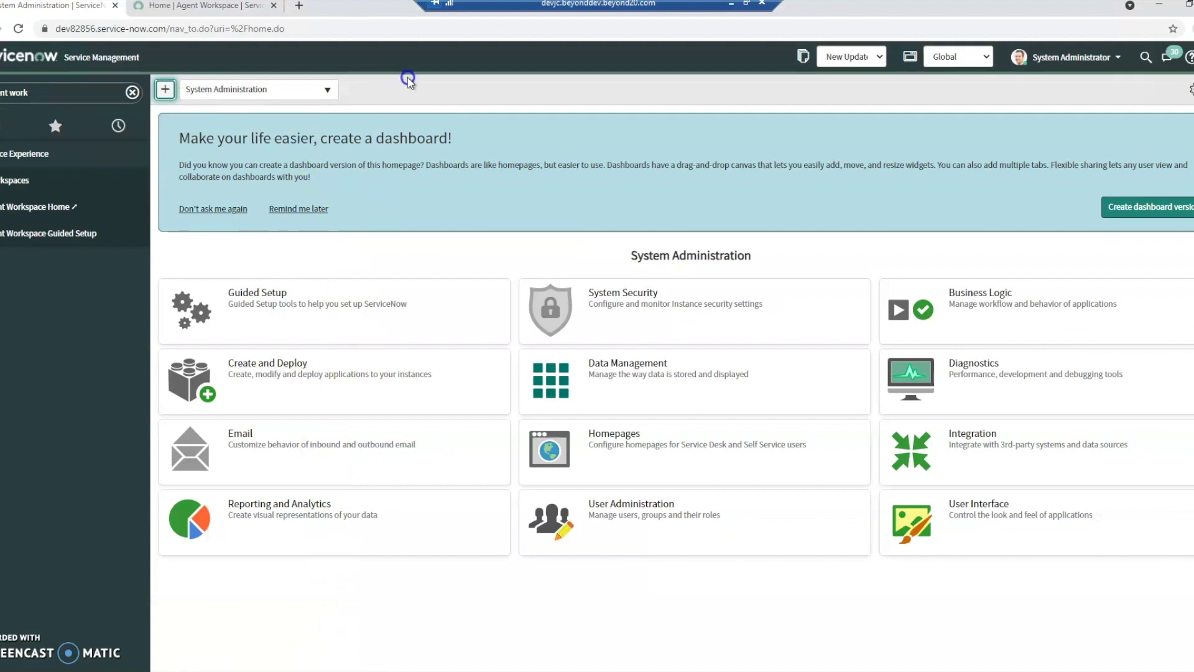
pyautogui.click(60, 90)
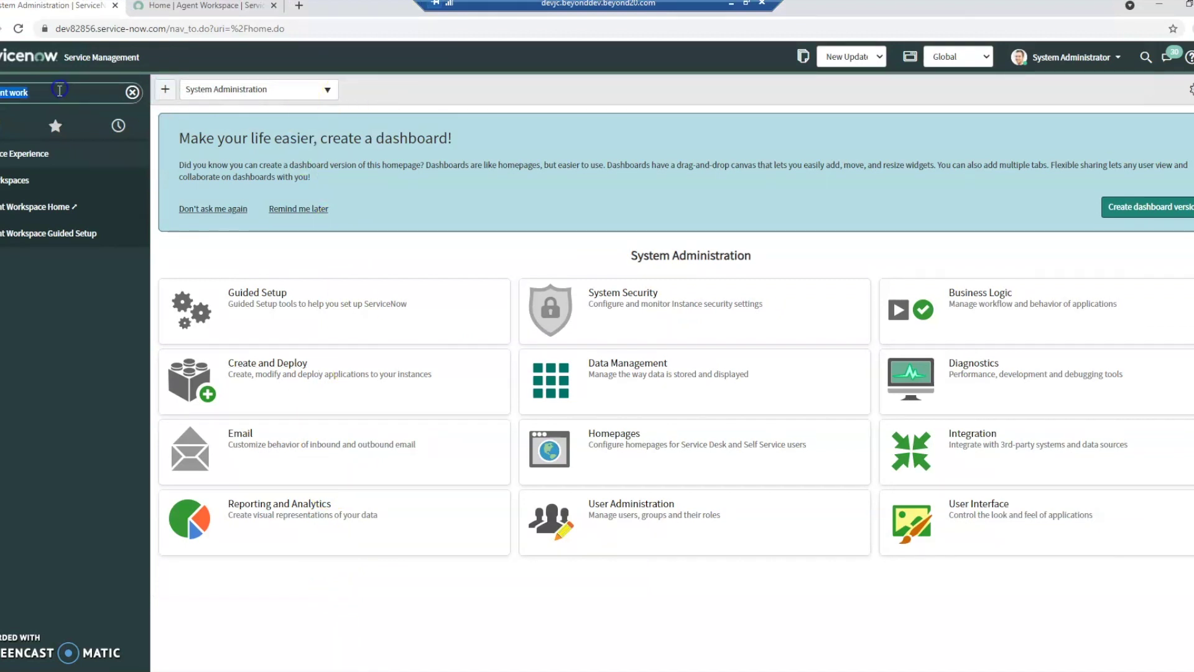
pyautogui.click(133, 92)
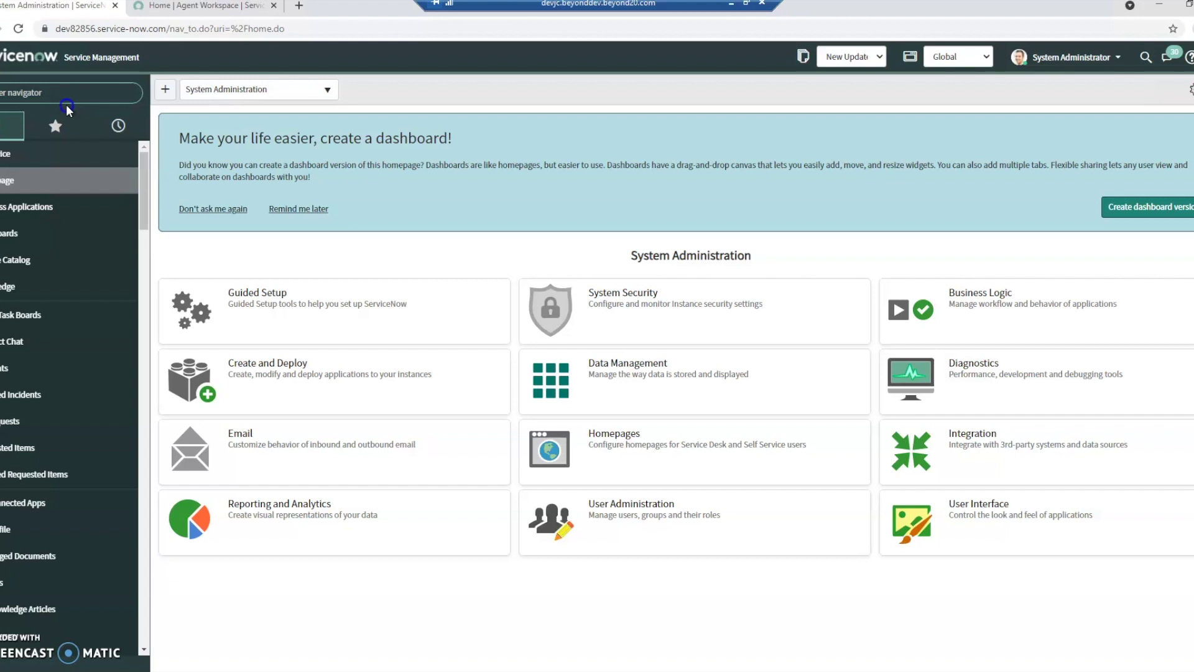
pyautogui.write('i')
pyautogui.write('ys_email')
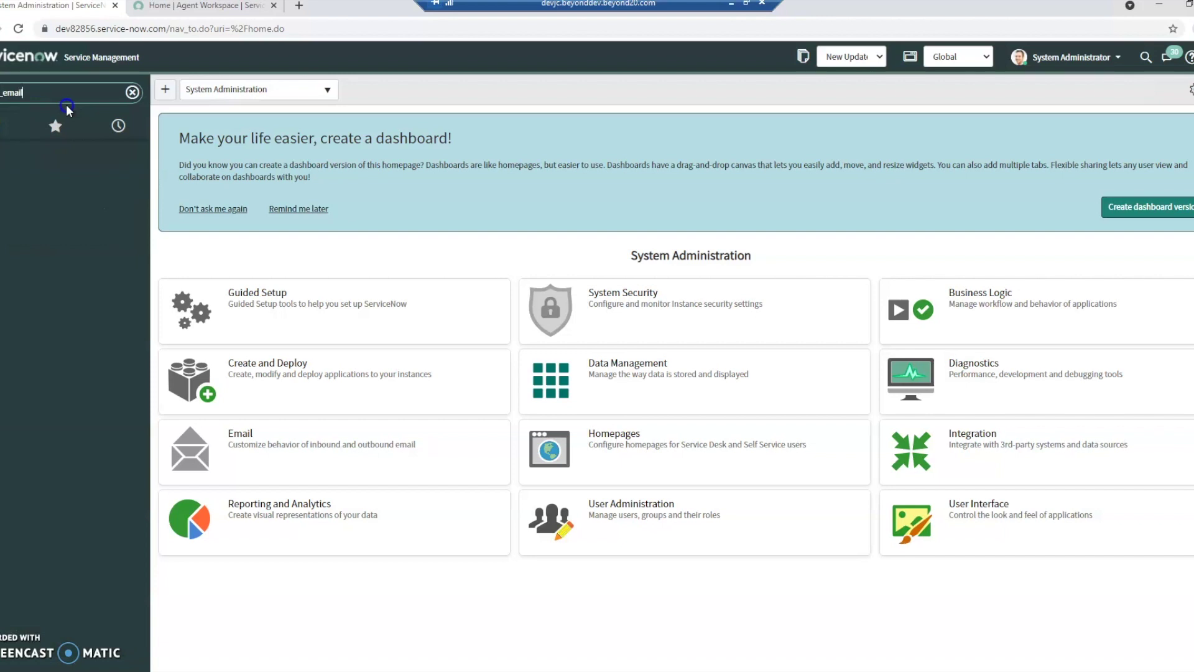
pyautogui.write('.LIST')
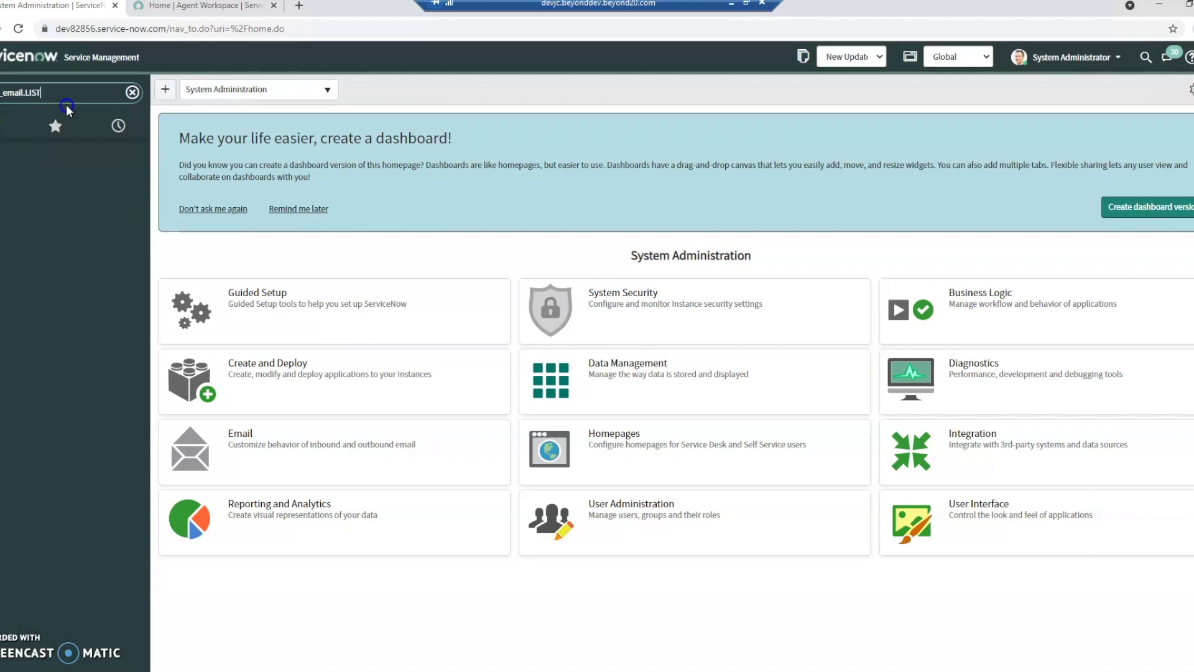
pyautogui.press('Return')
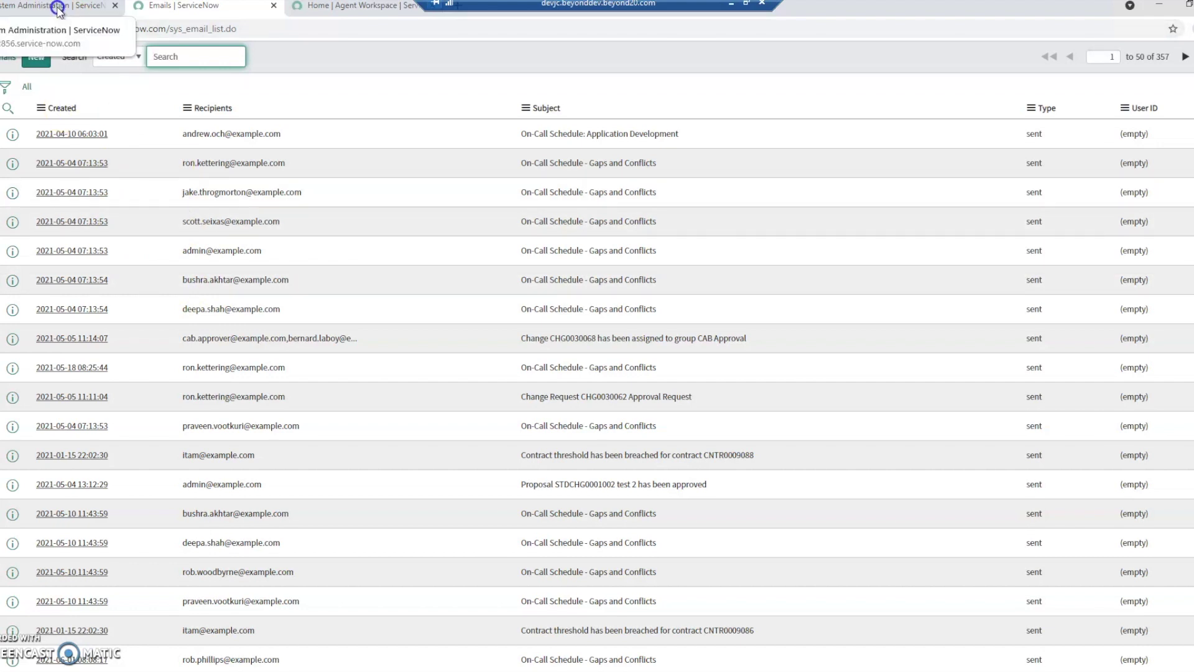
# From the System Administration page, filter the navigator for incidents and open the Service Desk incident list in its own browser tab
pyautogui.click(58, 11)
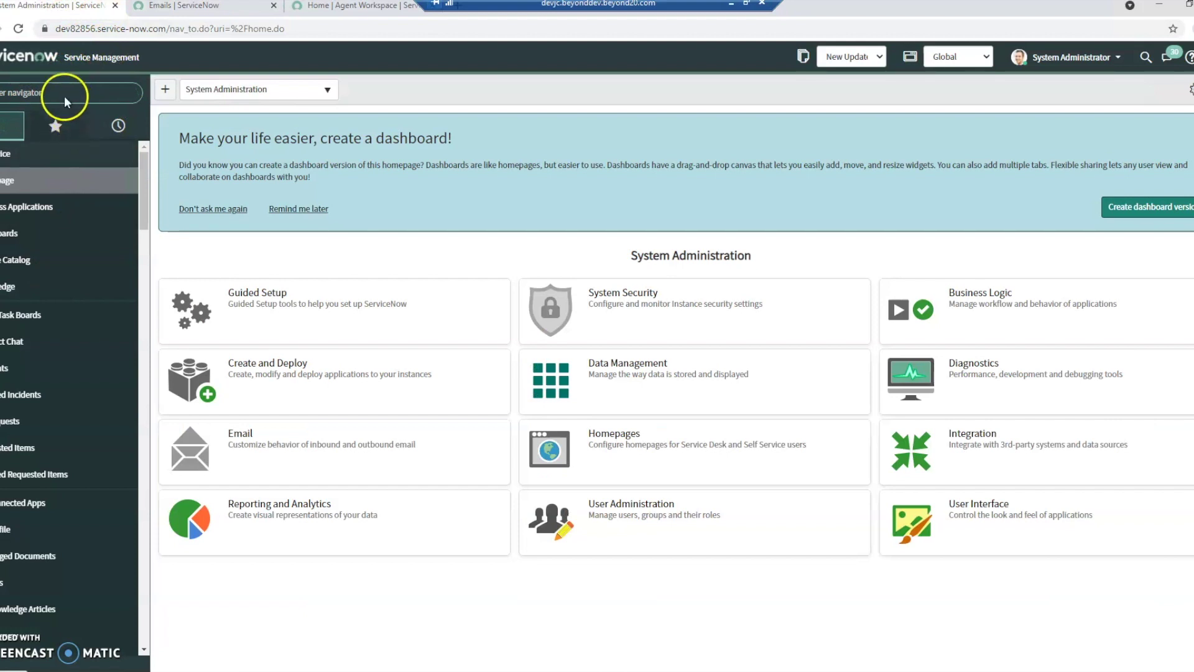
pyautogui.click(56, 76)
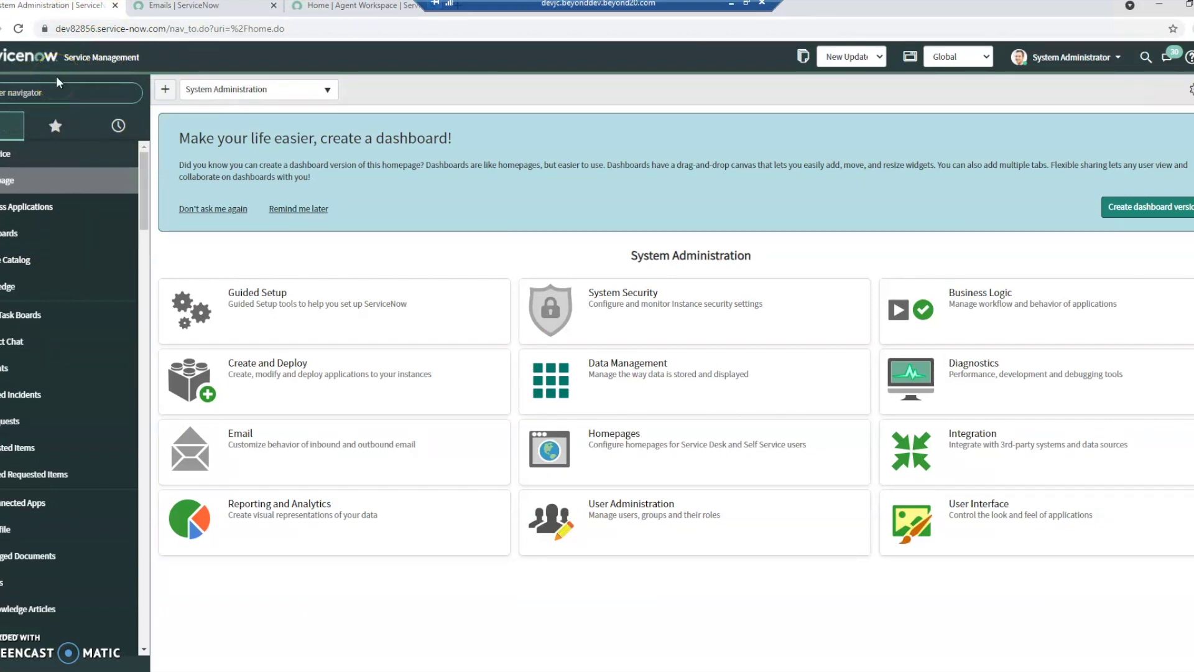
pyautogui.write('events')
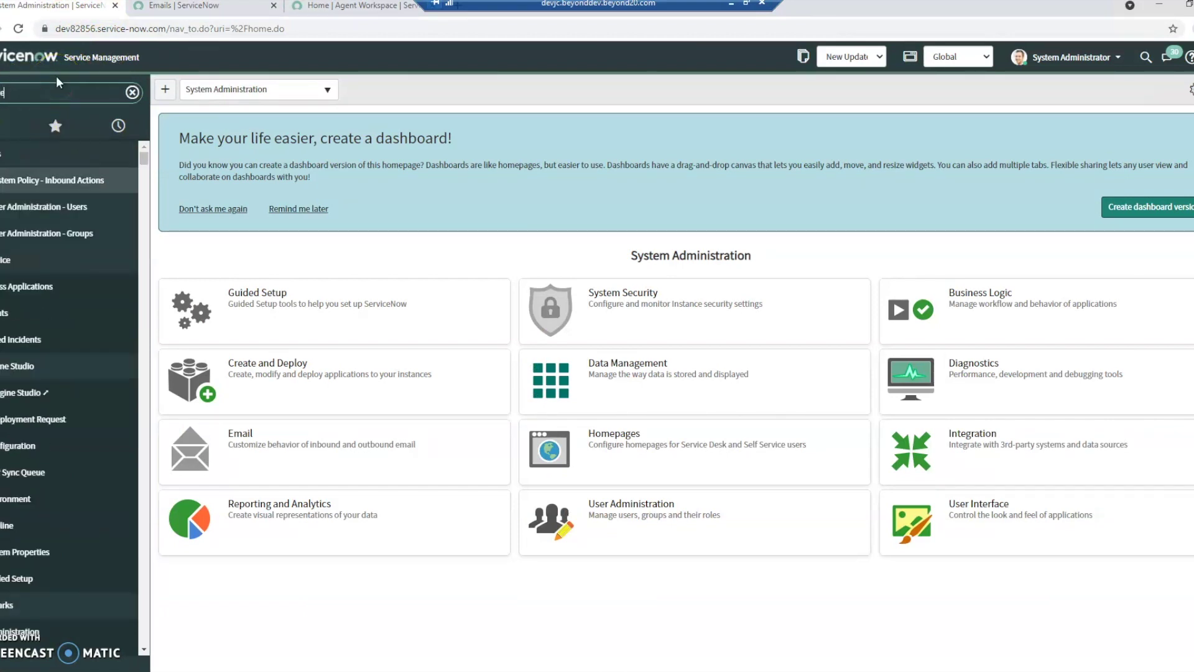
pyautogui.press('BackSpace')
pyautogui.press('BackSpace')
pyautogui.press('BackSpace')
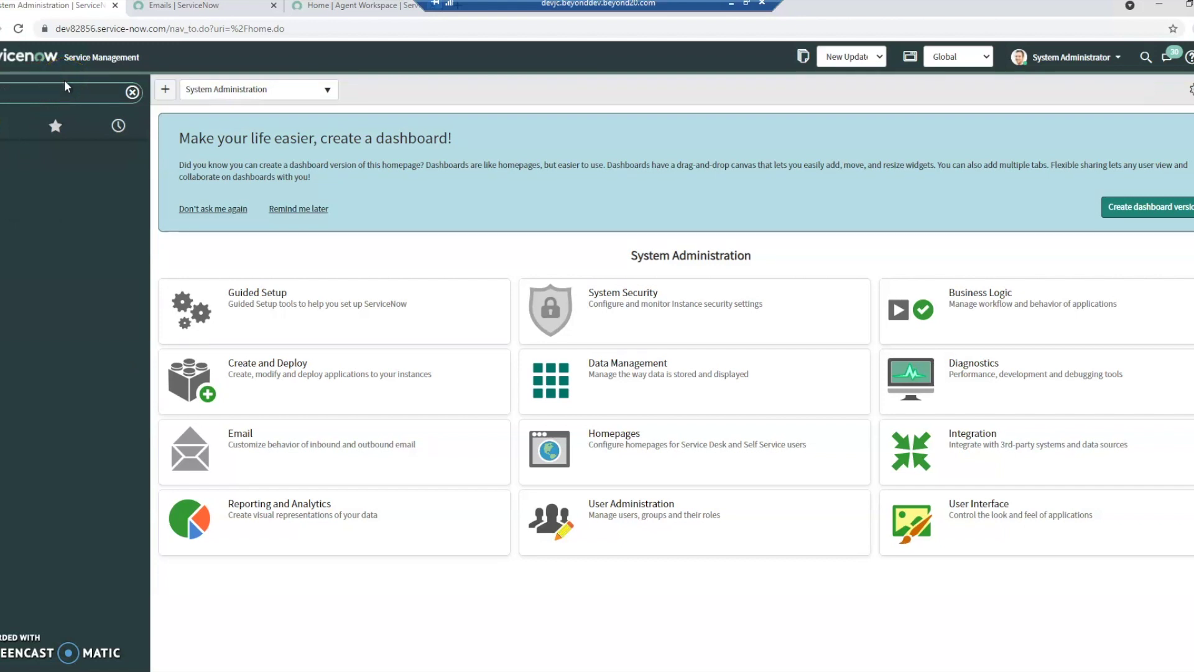
pyautogui.write('cidents')
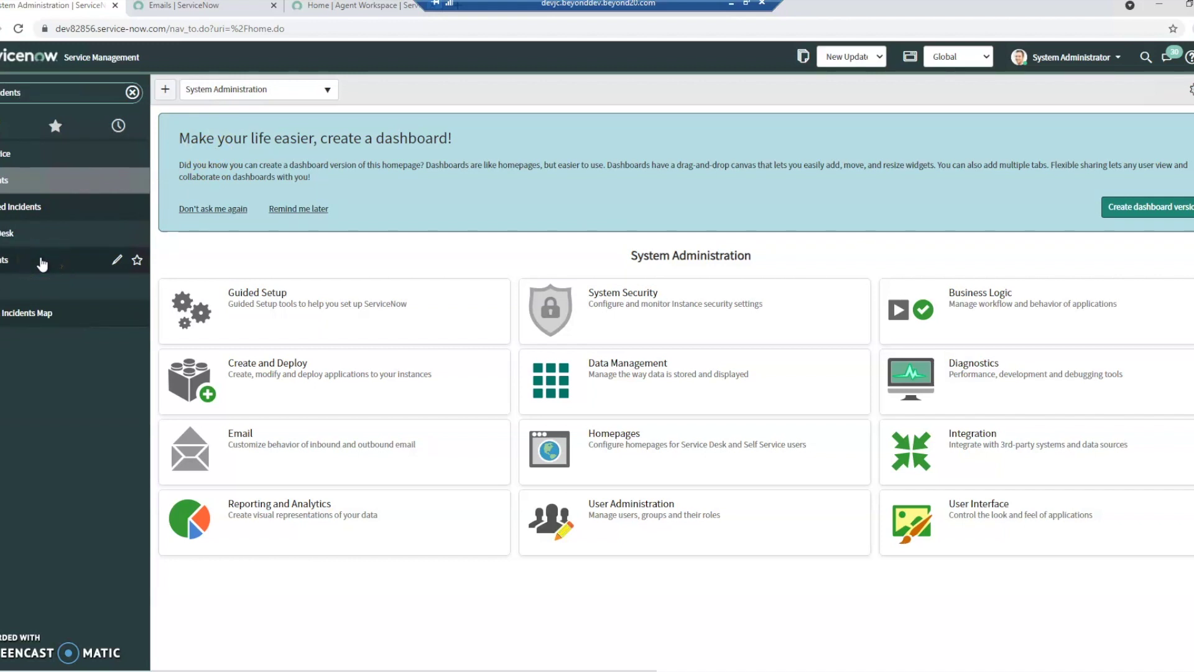
pyautogui.click(42, 264)
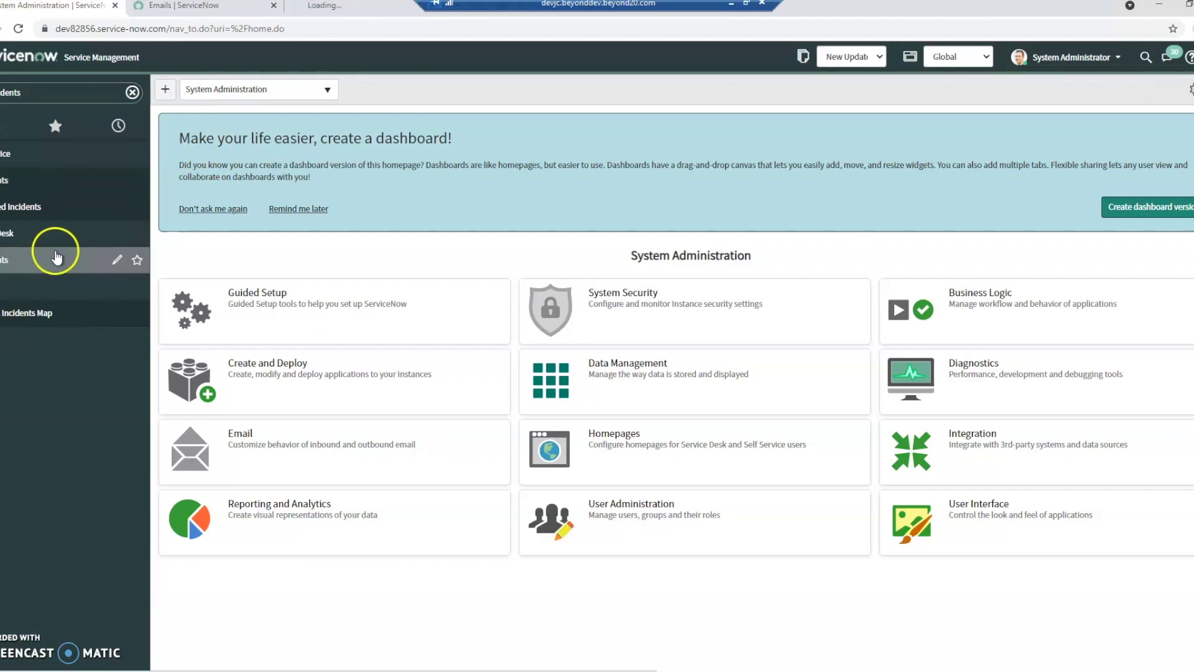
pyautogui.click(360, 9)
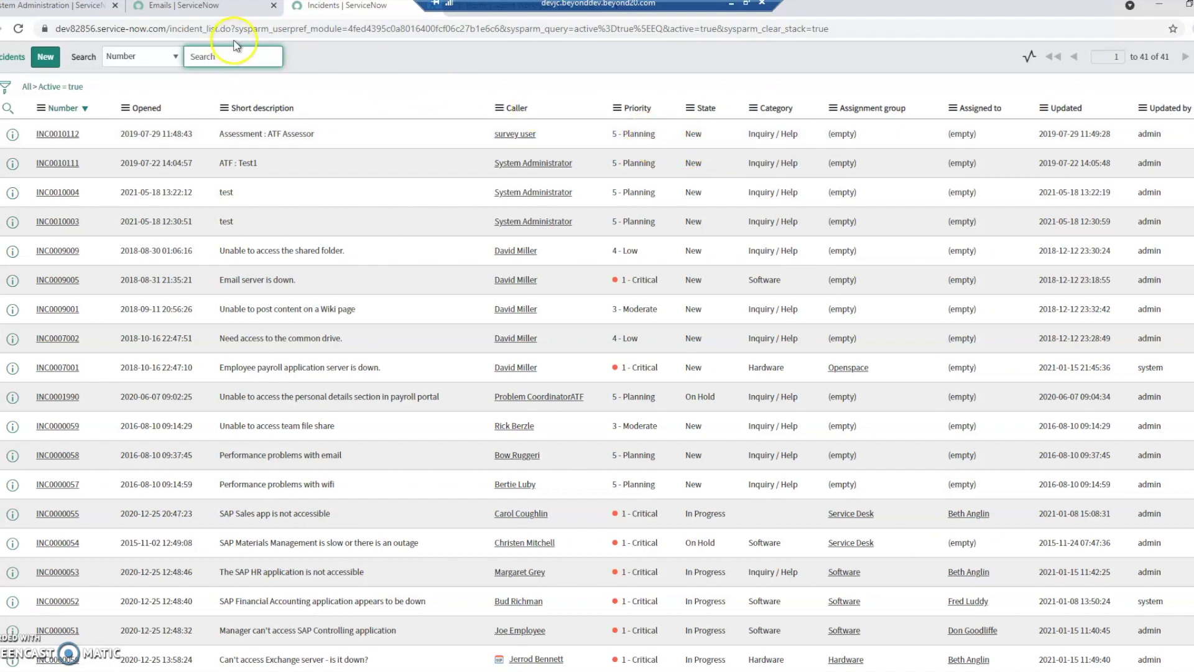
# Open the "On-Call Schedule: Application Development" email record and incident INC0010112 in their separate browser tabs
pyautogui.click(155, 18)
pyautogui.click(88, 134)
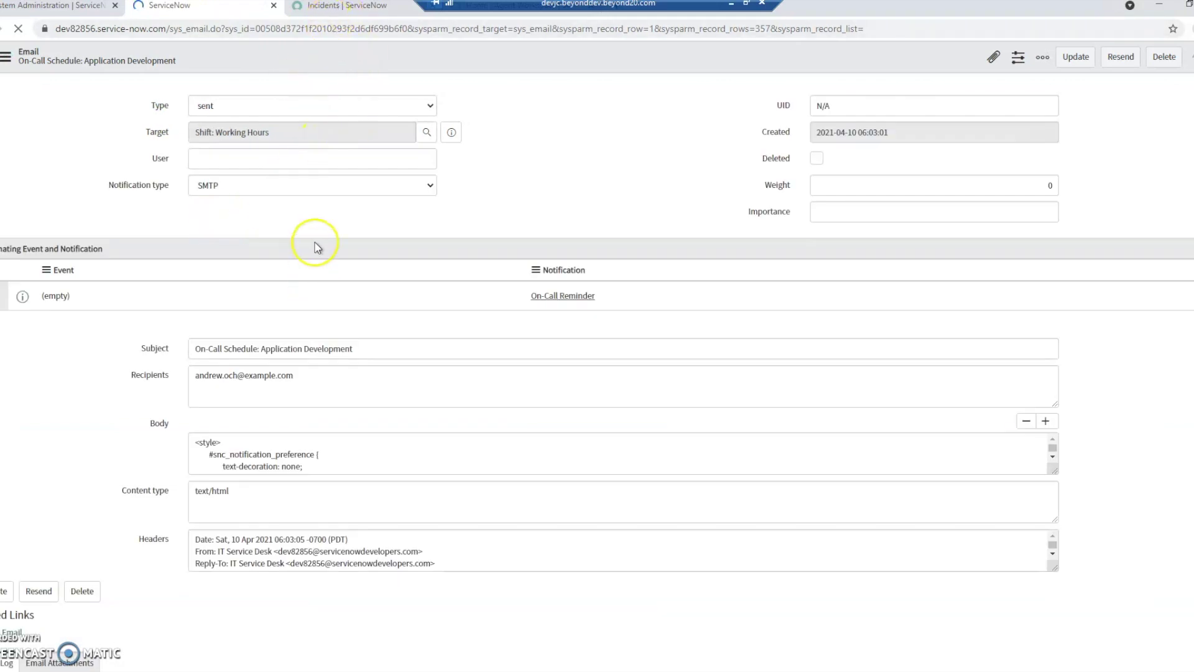
pyautogui.click(340, 17)
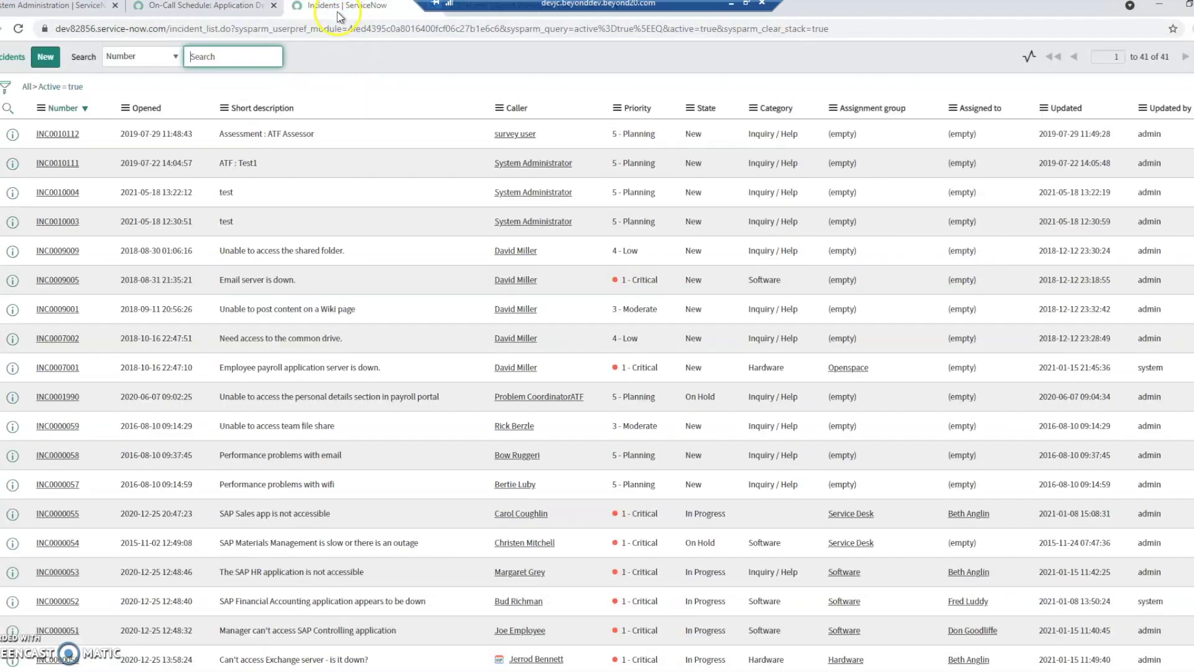
pyautogui.click(55, 138)
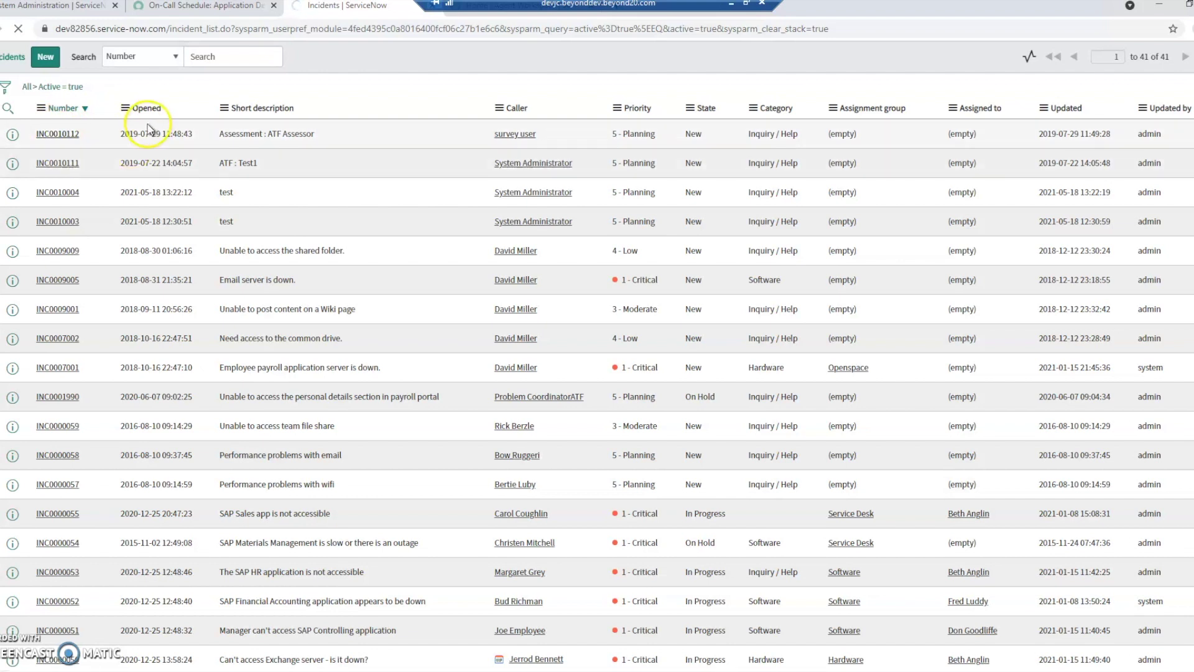
pyautogui.moveTo(149, 145)
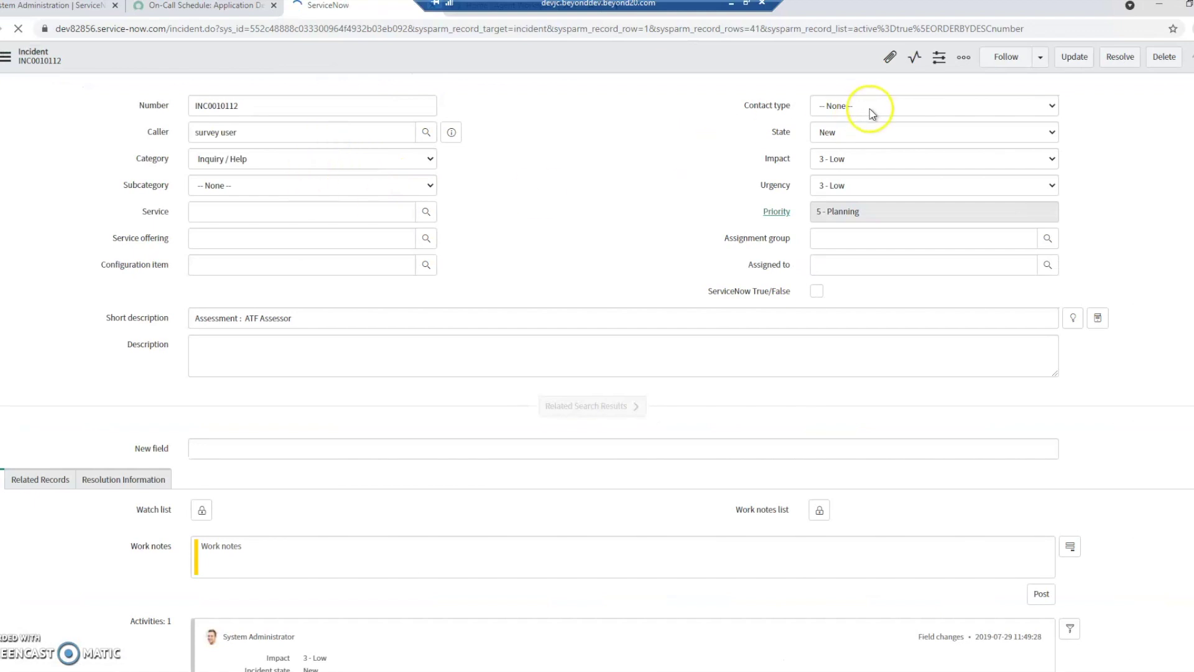
# Enter "test" as the description of incident INC0010112 and update the record
pyautogui.click(277, 354)
pyautogui.write('test')
pyautogui.click(1074, 57)
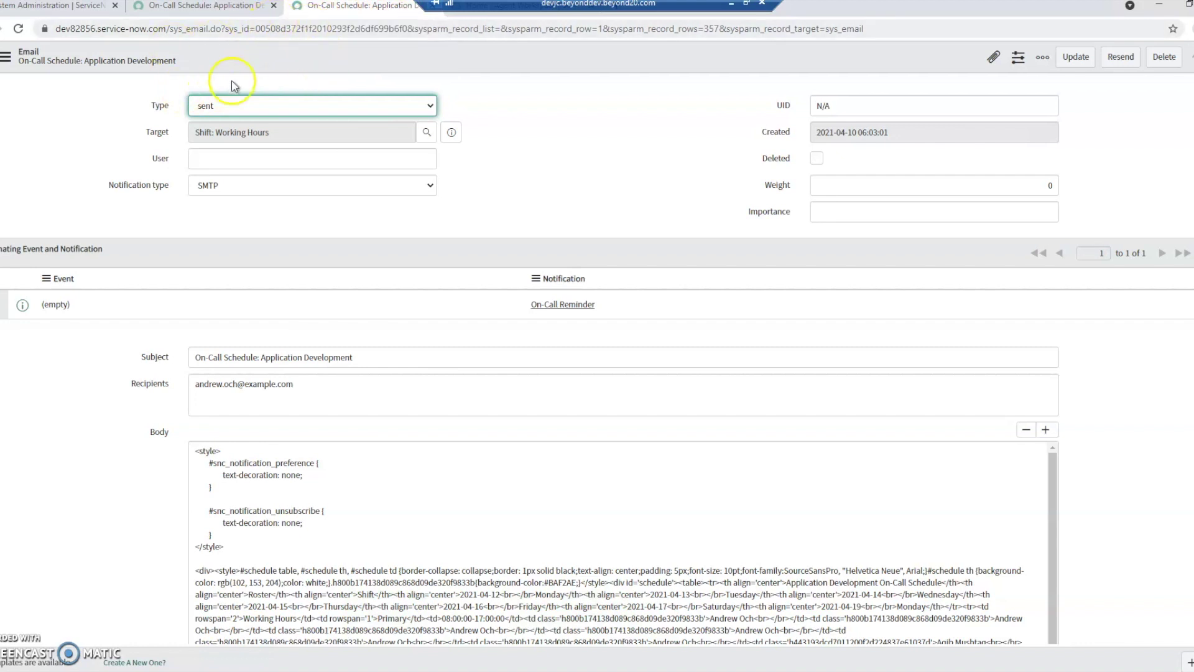
# Return to the System Administration page, filter the navigator for "agent" and open Agent Workspace Home
pyautogui.click(53, 13)
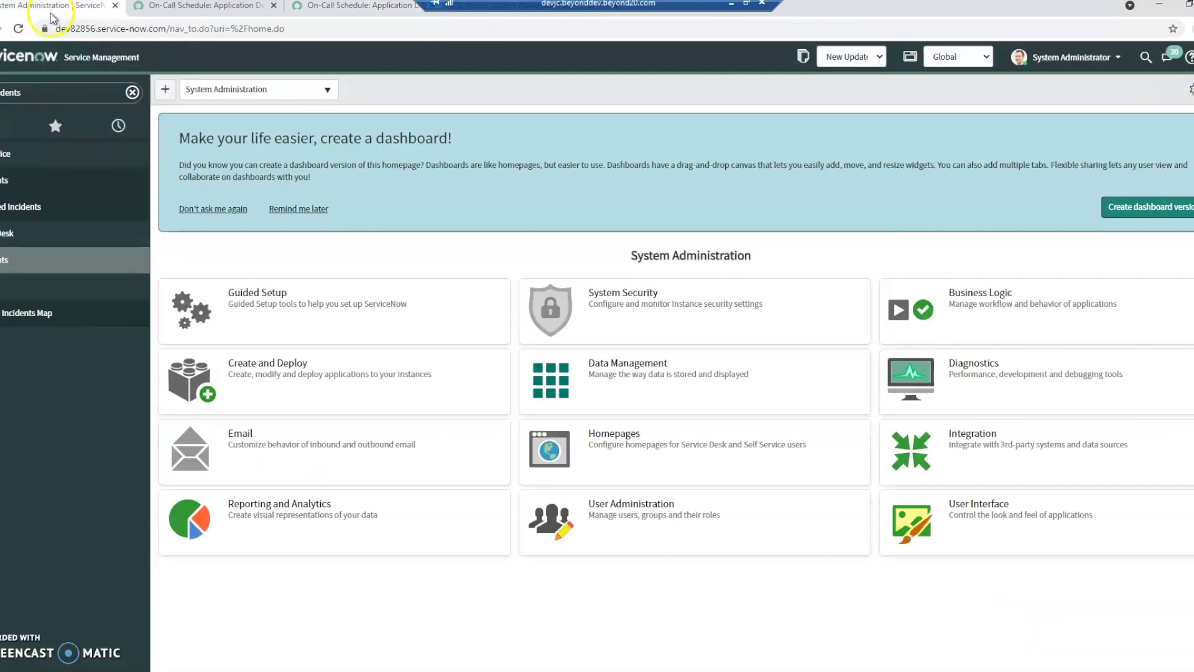
pyautogui.click(74, 94)
pyautogui.write('agent')
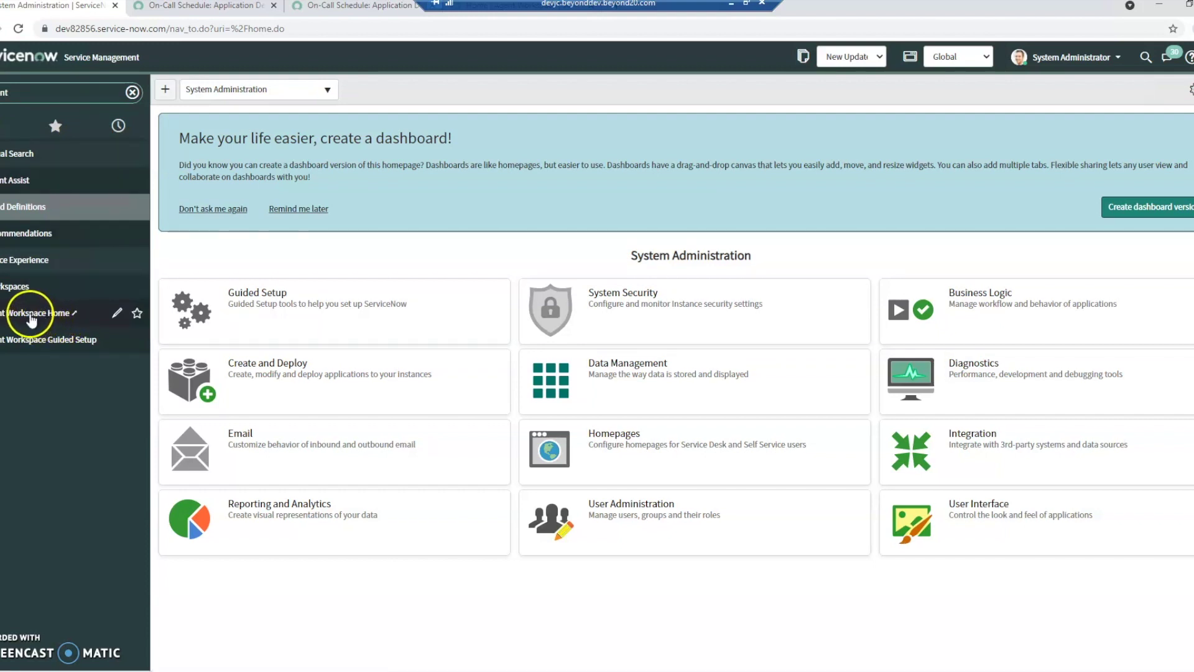
pyautogui.click(14, 323)
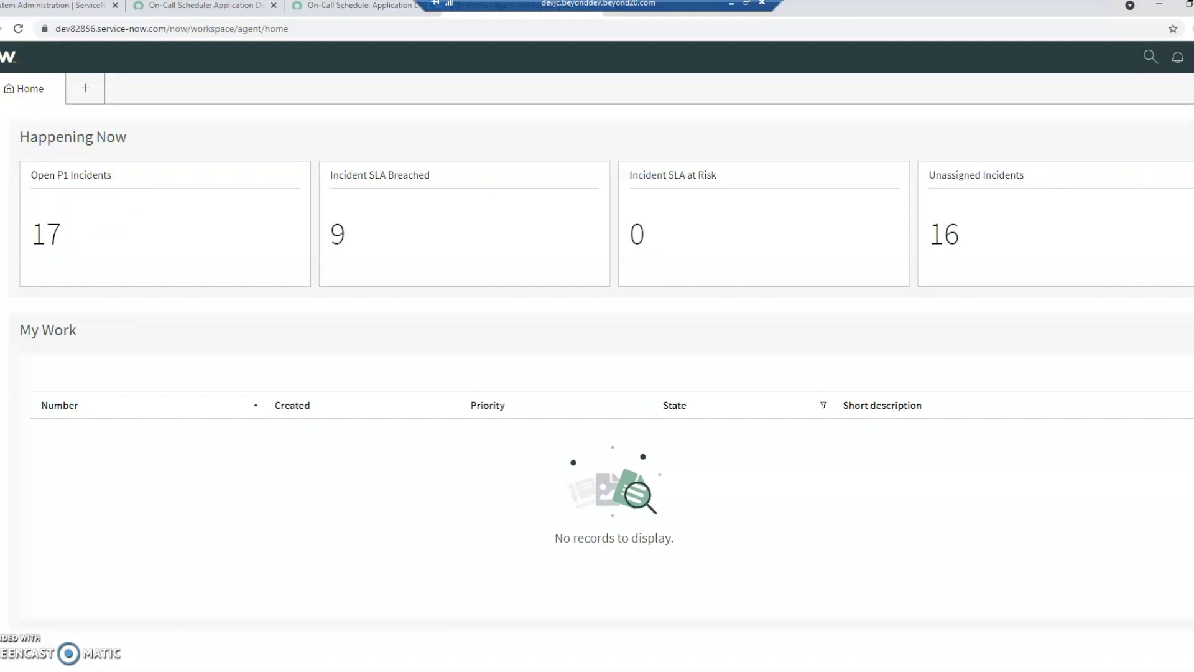
# Open four new interaction records in the workspace, view Home, and return to the first new interaction
pyautogui.click(85, 94)
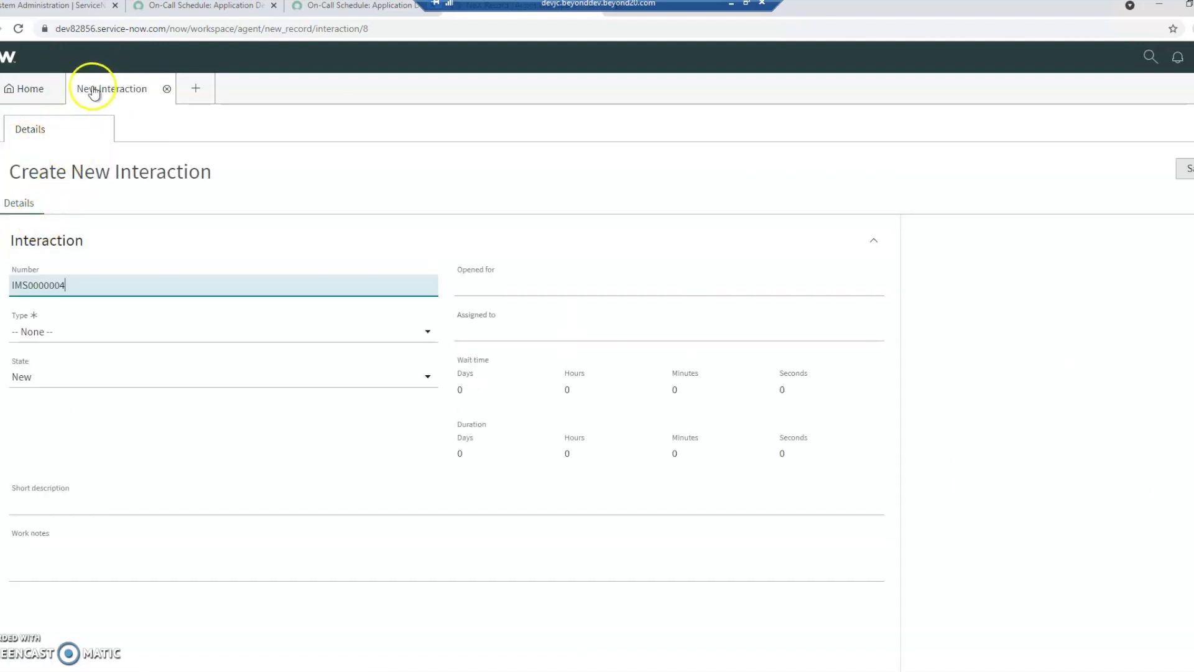
pyautogui.click(198, 91)
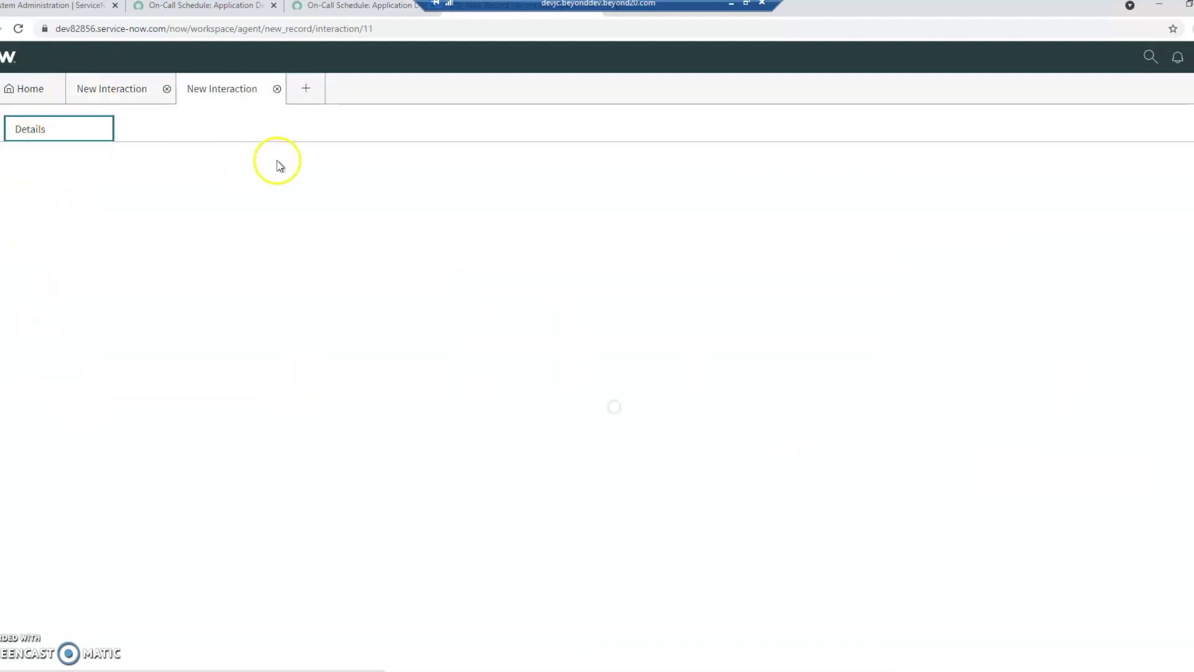
pyautogui.click(317, 90)
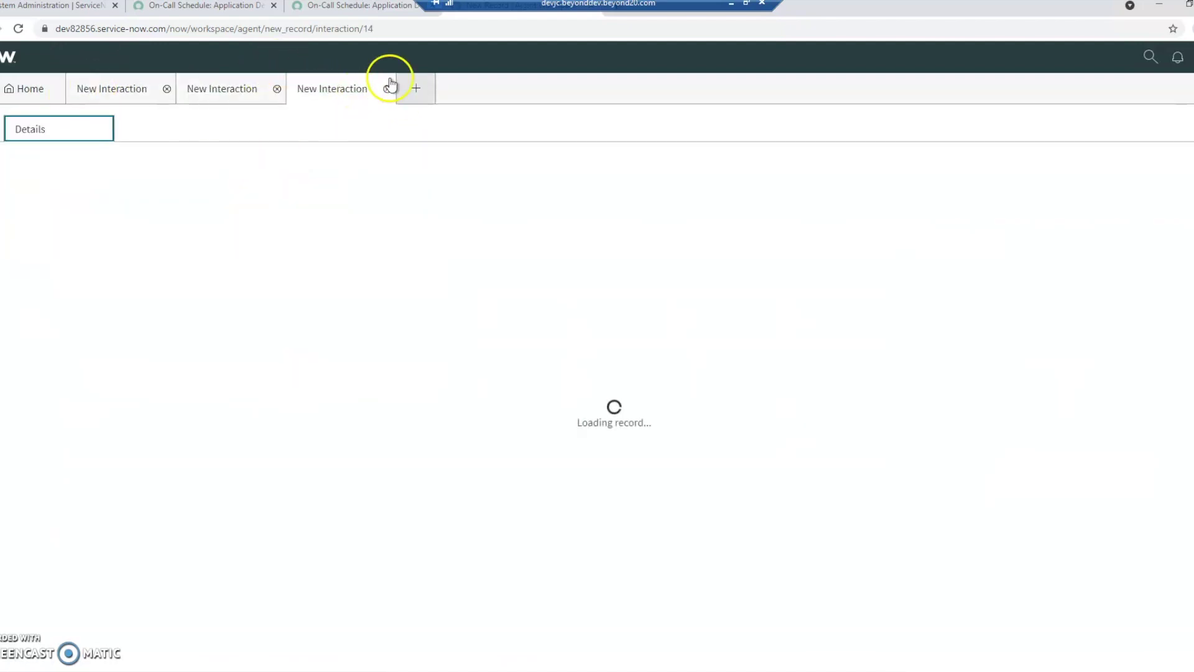
pyautogui.click(423, 92)
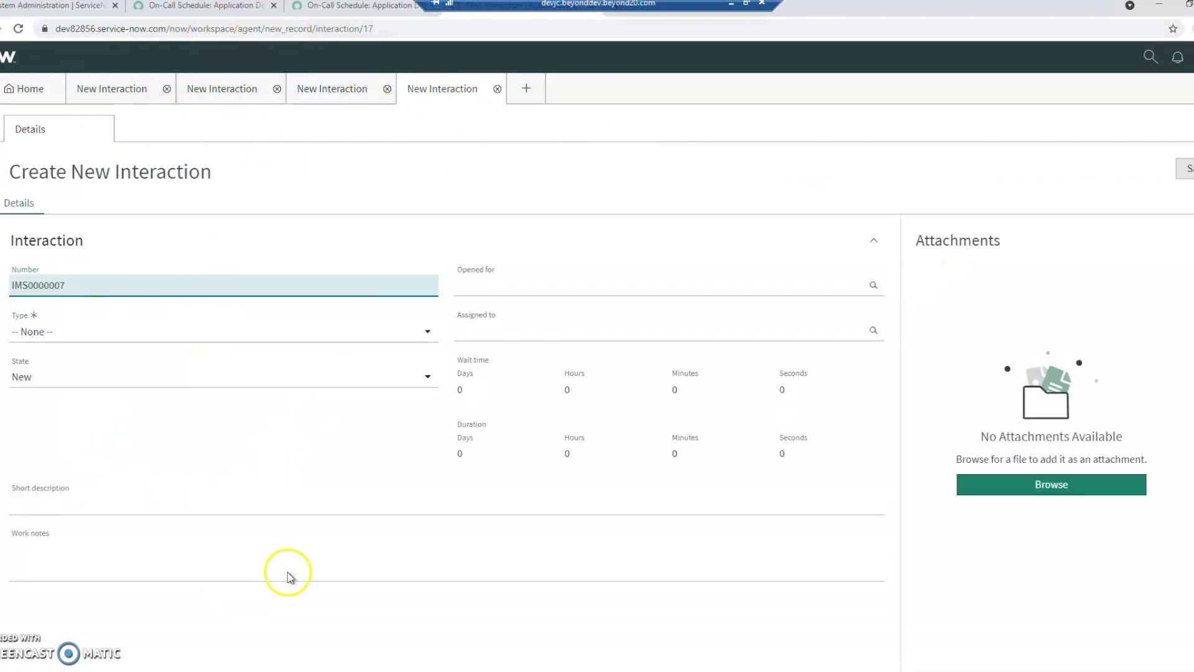
pyautogui.click(21, 89)
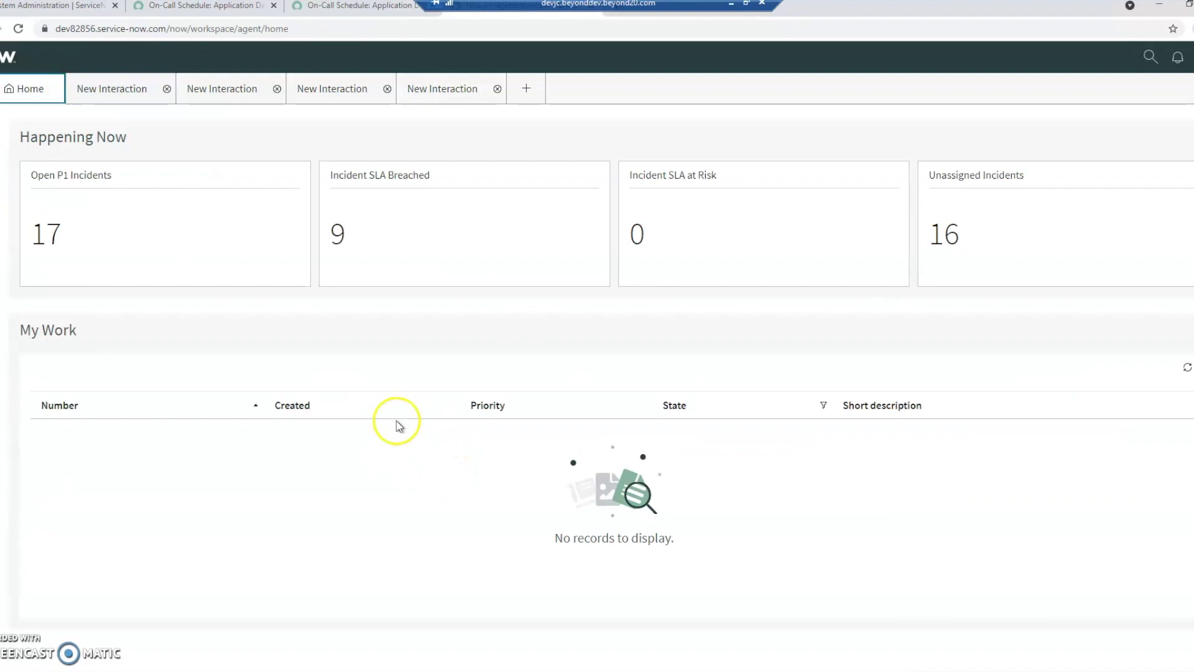
pyautogui.click(113, 91)
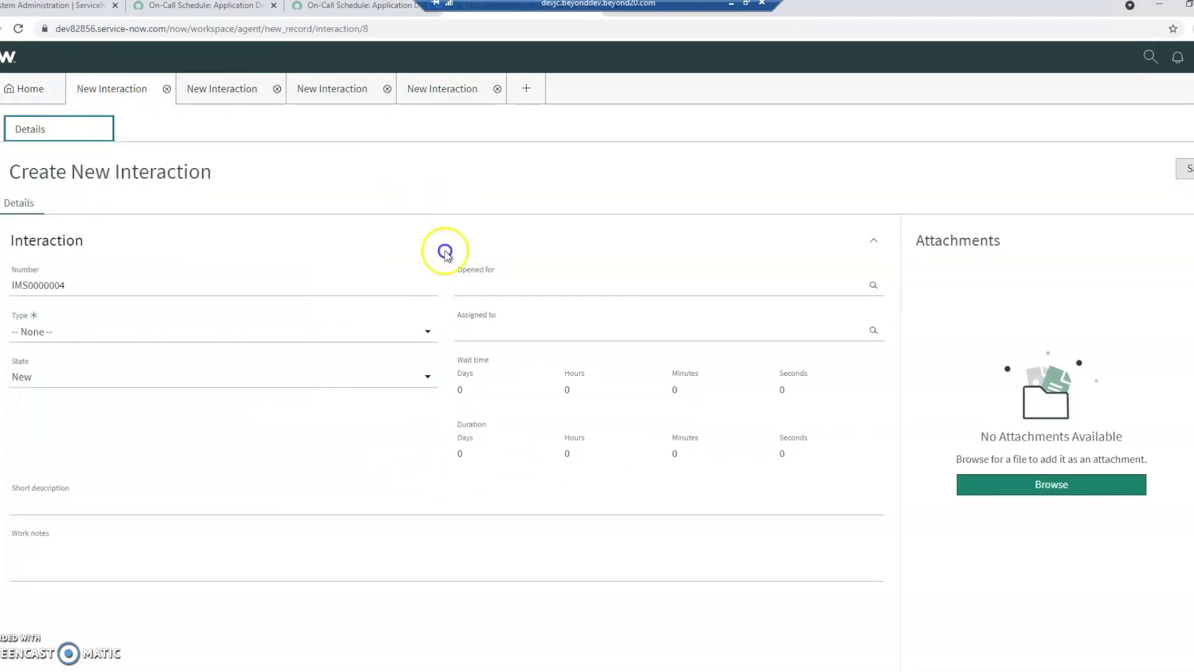